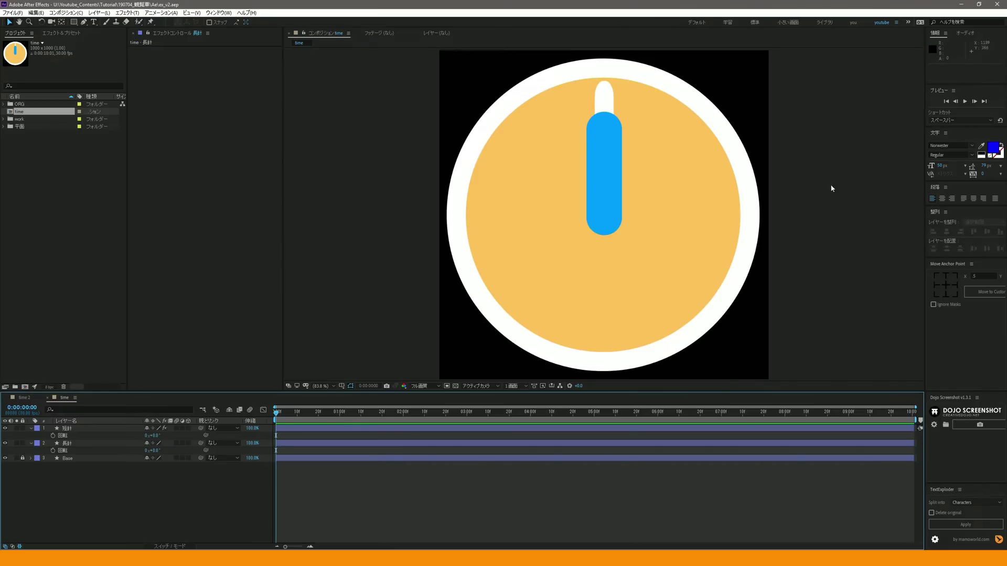
# Toggle visibility of the clock face, long hand and short hand layers to check each.
pyautogui.click(5, 458)
pyautogui.click(5, 458)
pyautogui.click(5, 458)
pyautogui.click(6, 459)
pyautogui.click(6, 444)
pyautogui.click(5, 444)
pyautogui.click(6, 429)
pyautogui.click(6, 428)
# Select the short hand layer with the current time back at the start.
pyautogui.click(67, 443)
pyautogui.click(67, 429)
pyautogui.click(298, 414)
pyautogui.moveTo(305, 418); pyautogui.dragTo(239, 425)
pyautogui.click(153, 490)
pyautogui.click(105, 429)
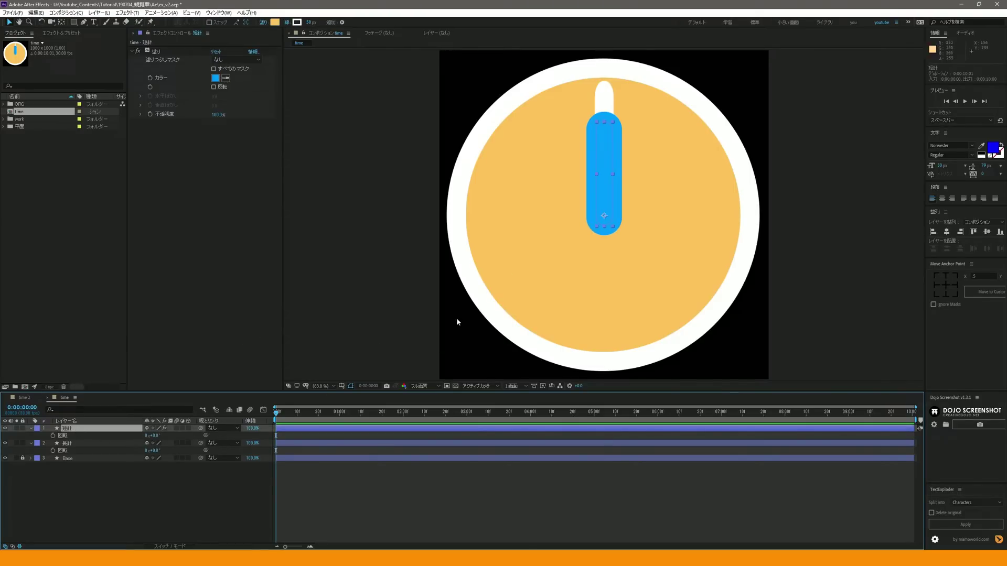
# Try rotating the hands and keyframing a full short-hand turn, then undo those changes.
pyautogui.hotkey('ctrl', 'z')
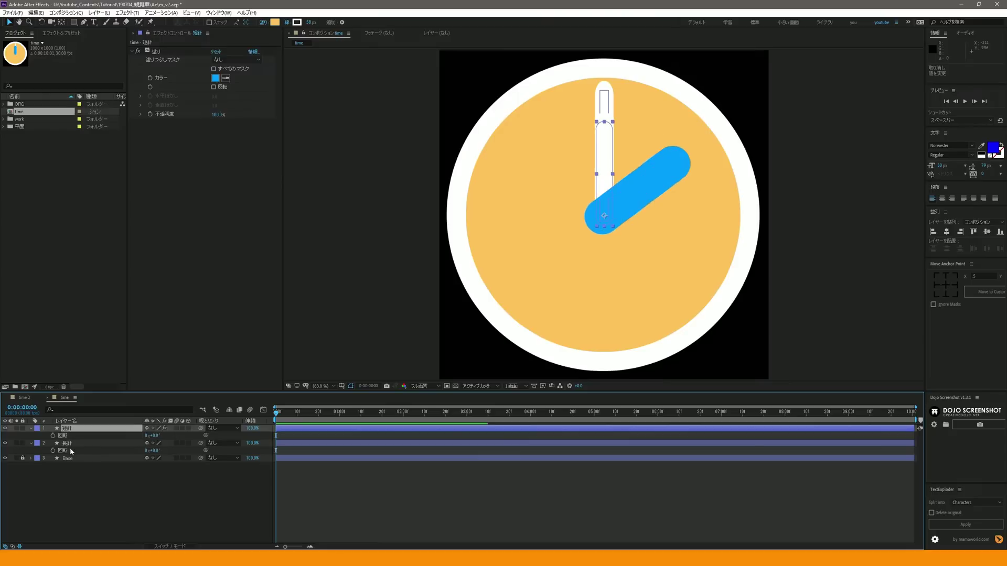
pyautogui.moveTo(153, 451); pyautogui.dragTo(150, 451)
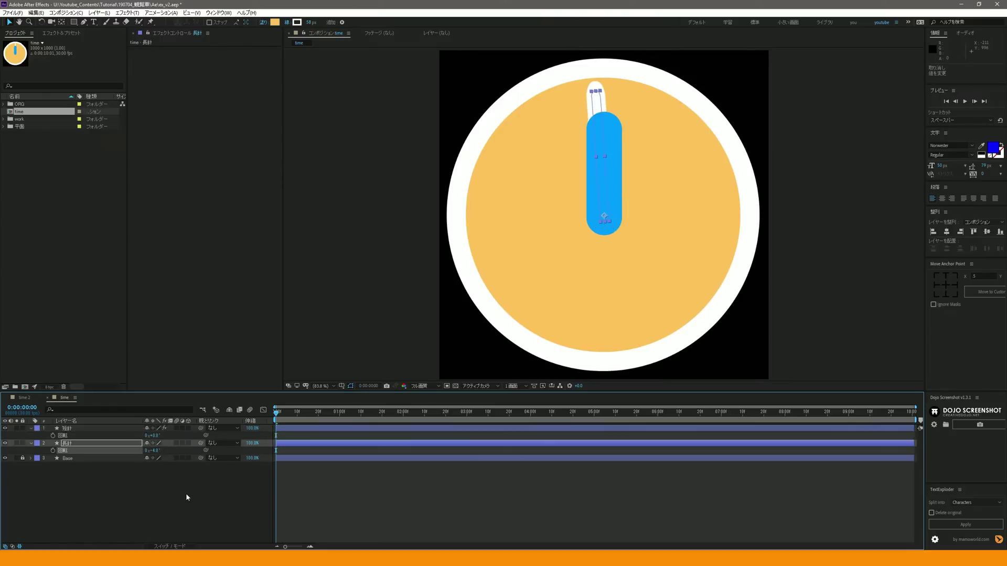
pyautogui.hotkey('ctrl', 'z')
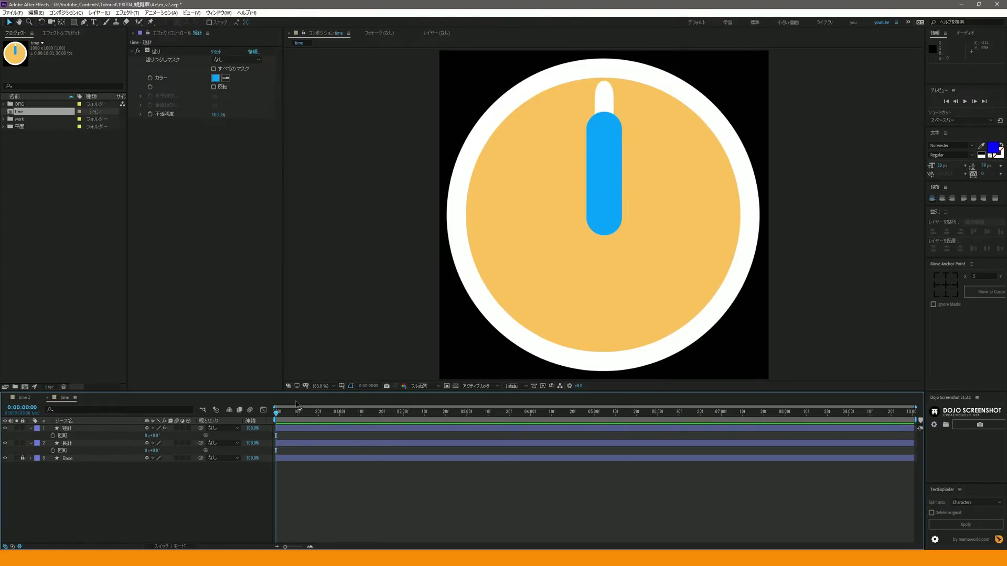
pyautogui.moveTo(296, 406)
pyautogui.mouseDown()
pyautogui.moveTo(898, 422)
pyautogui.moveTo(741, 412)
pyautogui.moveTo(177, 460)
pyautogui.mouseUp()
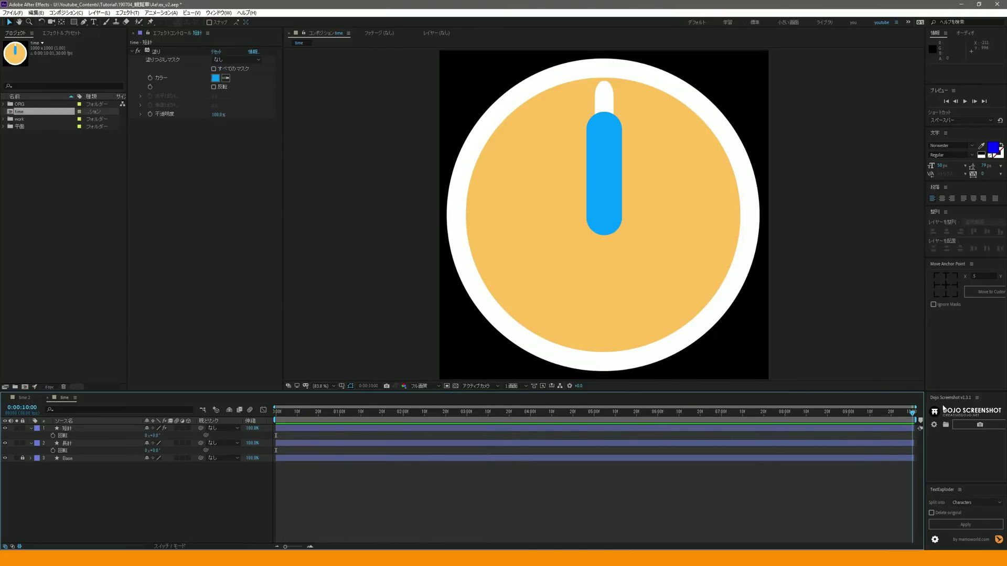
pyautogui.click(53, 435)
pyautogui.moveTo(276, 412); pyautogui.dragTo(903, 419)
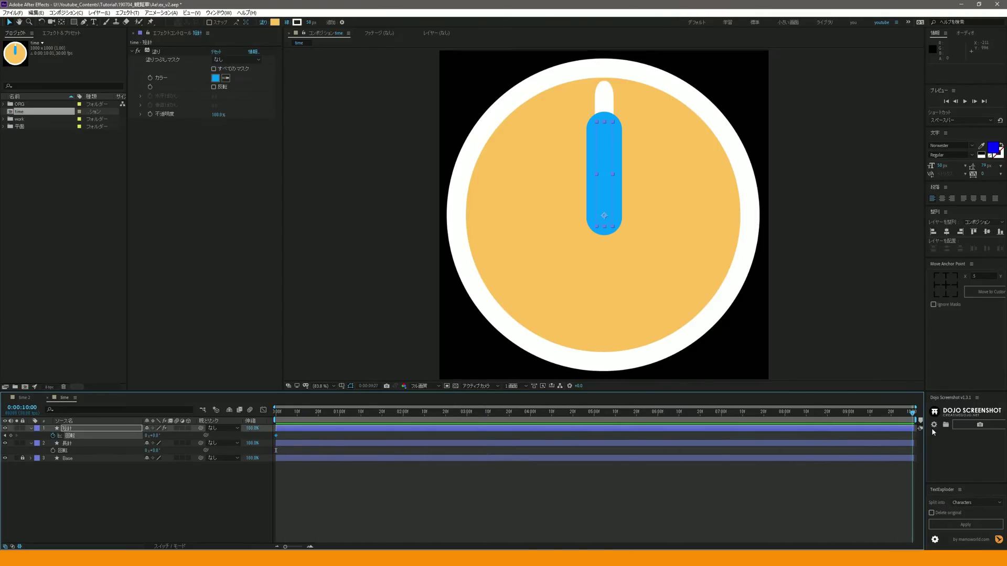
pyautogui.moveTo(156, 439); pyautogui.dragTo(309, 446)
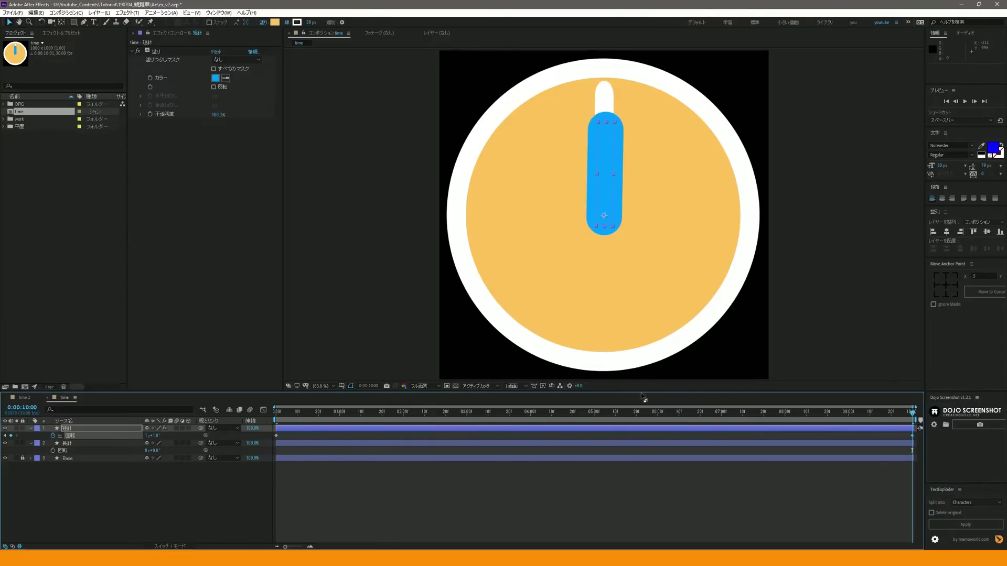
pyautogui.moveTo(861, 411); pyautogui.dragTo(402, 417)
pyautogui.press('Home')
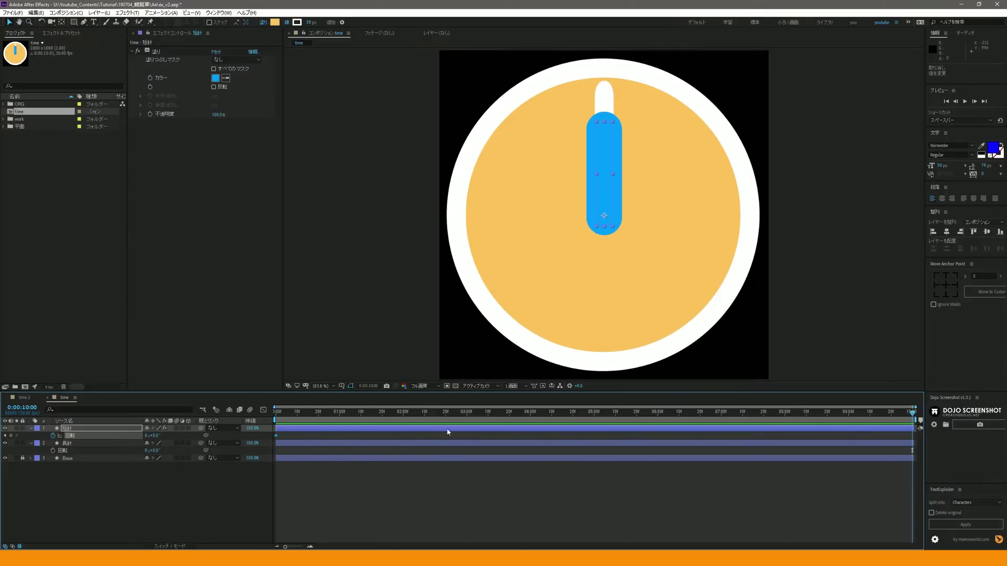
pyautogui.hotkey('ctrl', 'z')
pyautogui.hotkey('ctrl', 'z')
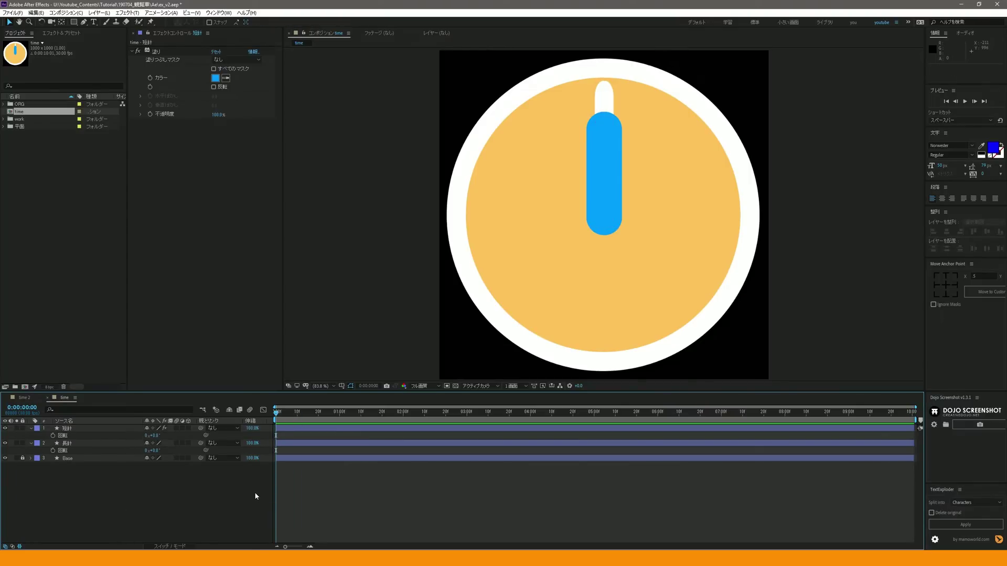
# Give the short hand's Rotation the expression time*10.
pyautogui.keyDown('alt'); pyautogui.click(53, 436); pyautogui.keyUp('alt')
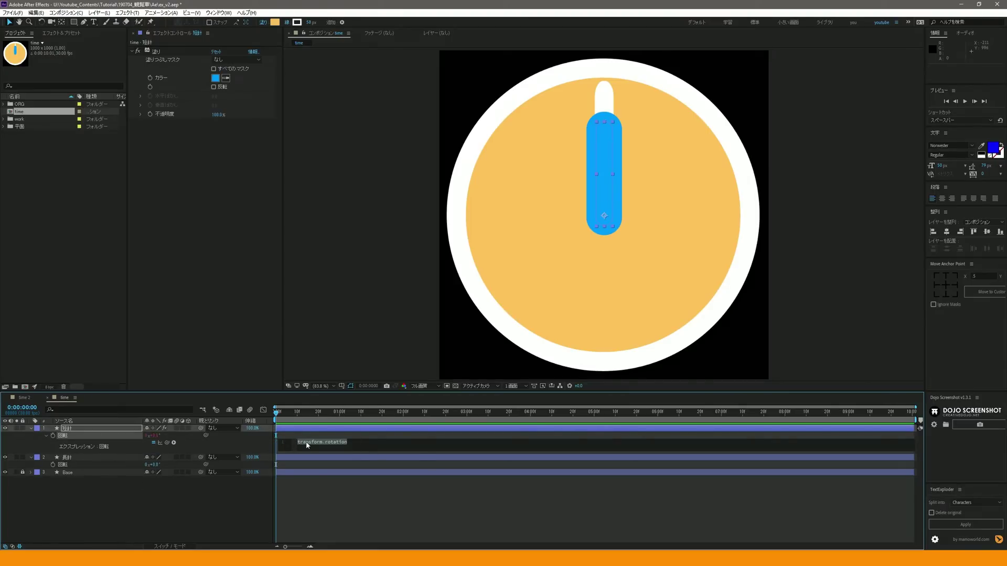
pyautogui.write('t')
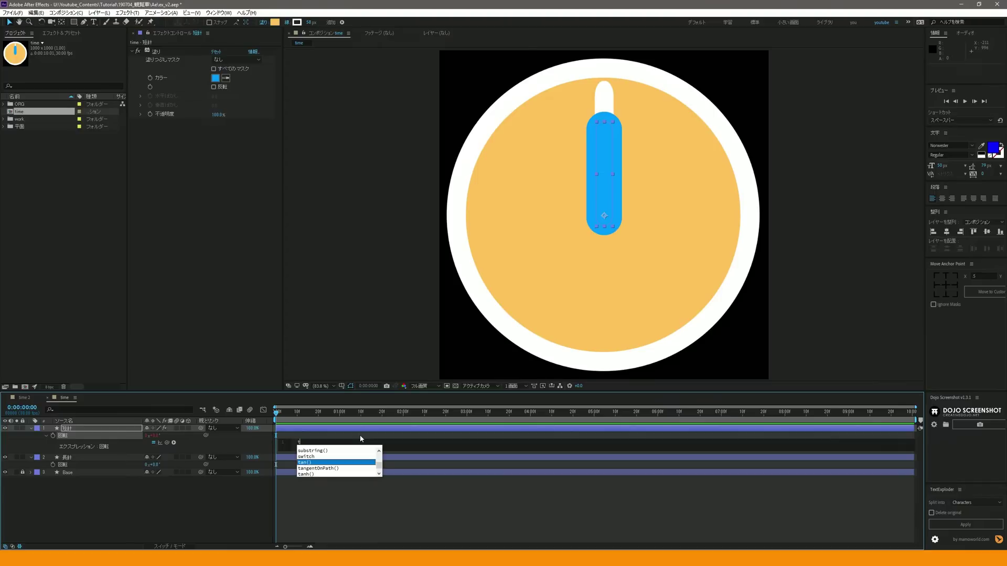
pyautogui.write('im')
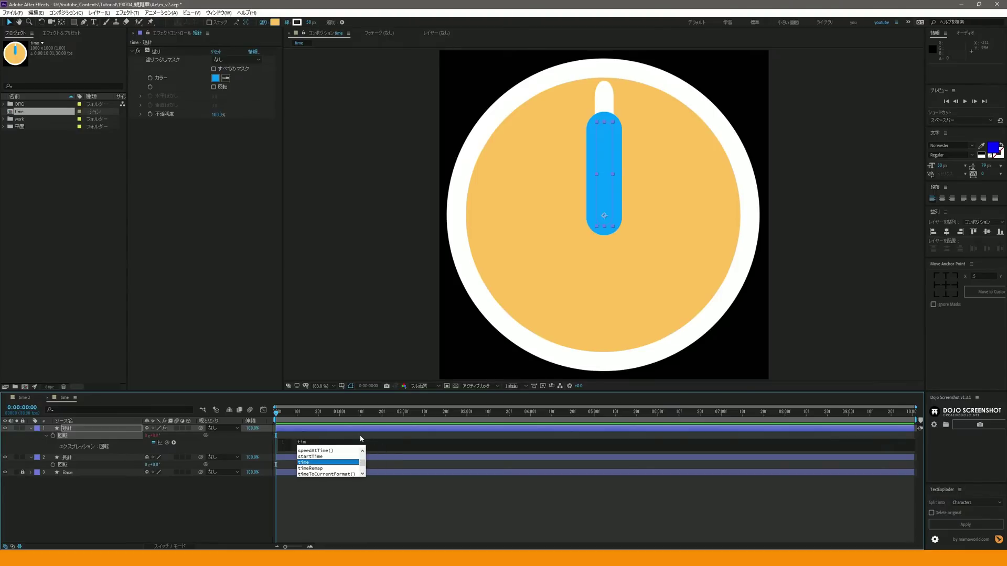
pyautogui.write('e')
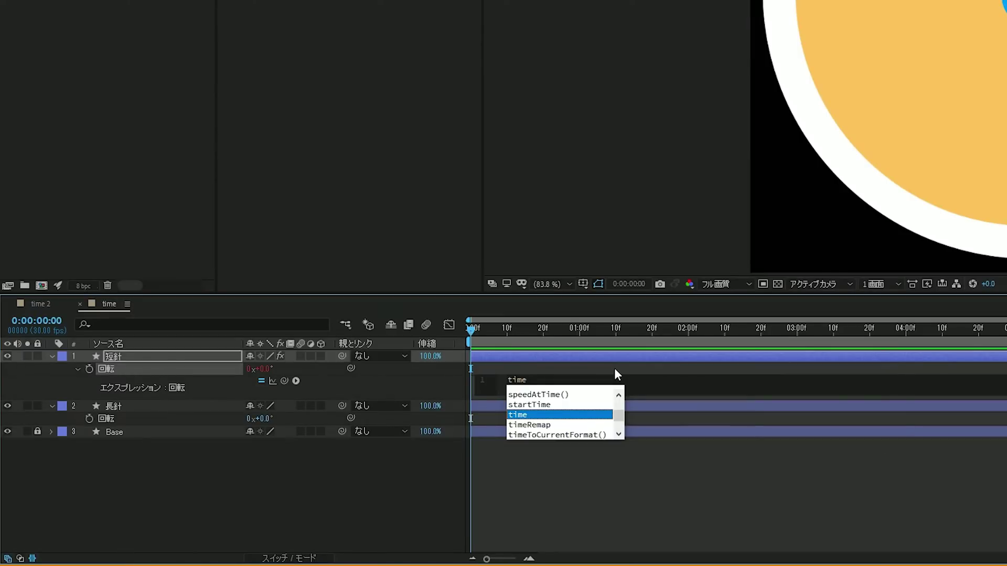
pyautogui.write('*')
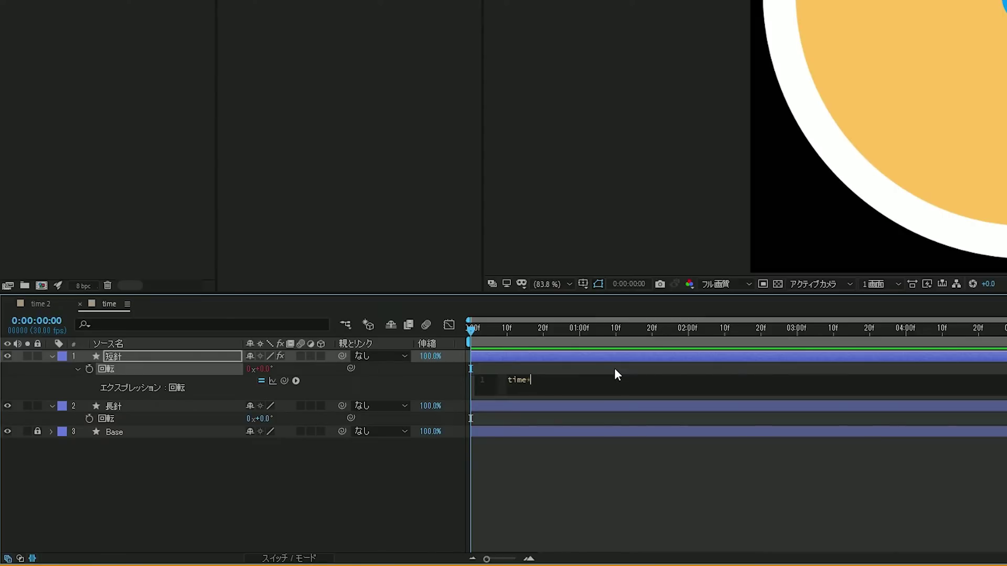
pyautogui.write('10')
pyautogui.moveTo(478, 335); pyautogui.dragTo(607, 319)
# Preview the short hand spinning, scrubbing back to the start and replaying.
pyautogui.press('space')
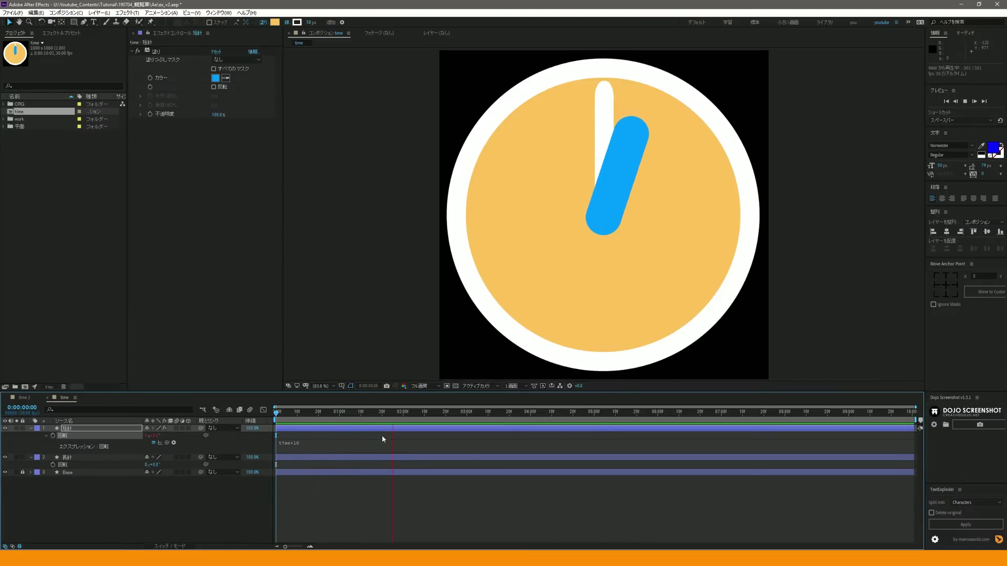
pyautogui.moveTo(430, 413); pyautogui.dragTo(340, 420)
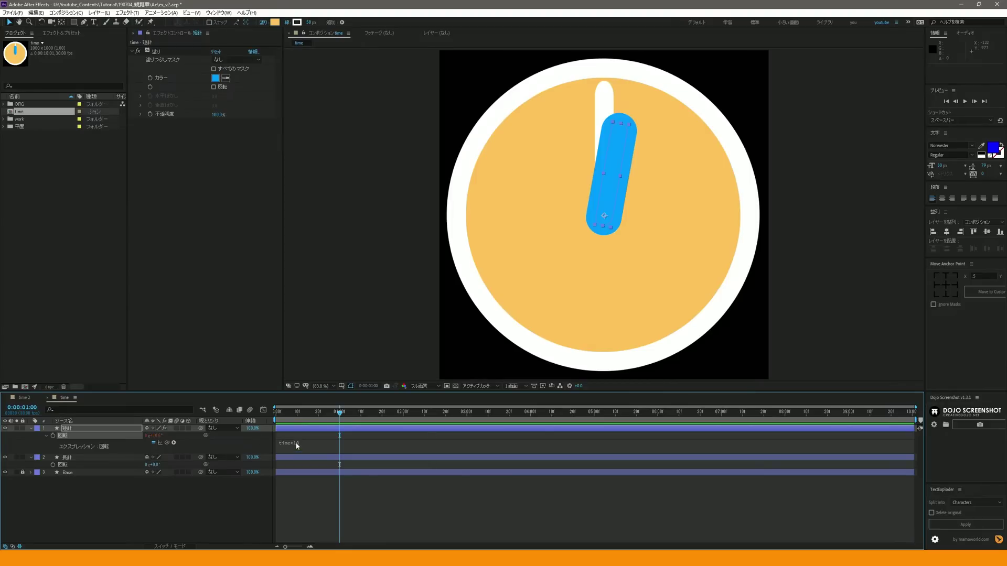
pyautogui.write('0')
pyautogui.moveTo(340, 412); pyautogui.dragTo(276, 413)
pyautogui.press('space')
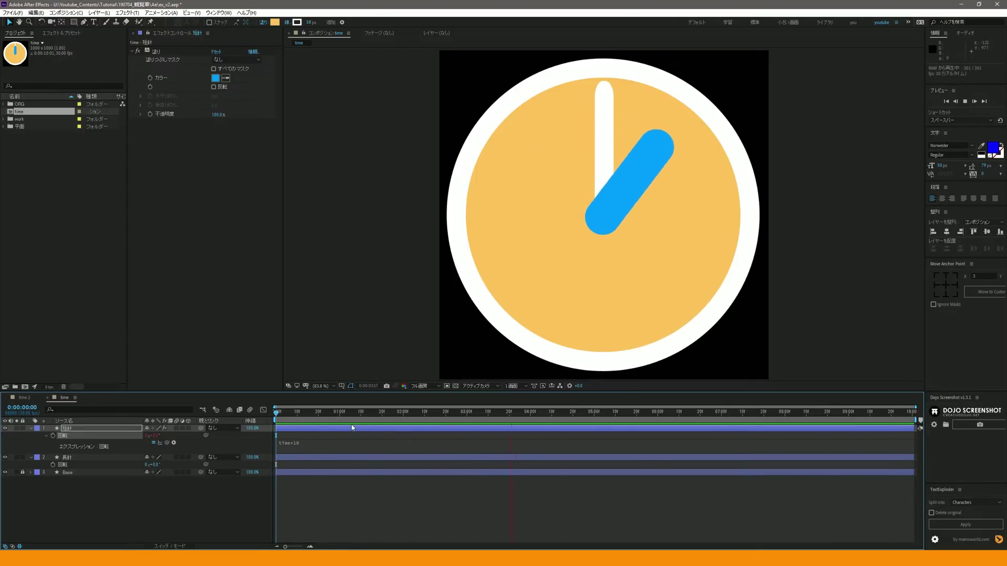
pyautogui.click(132, 455)
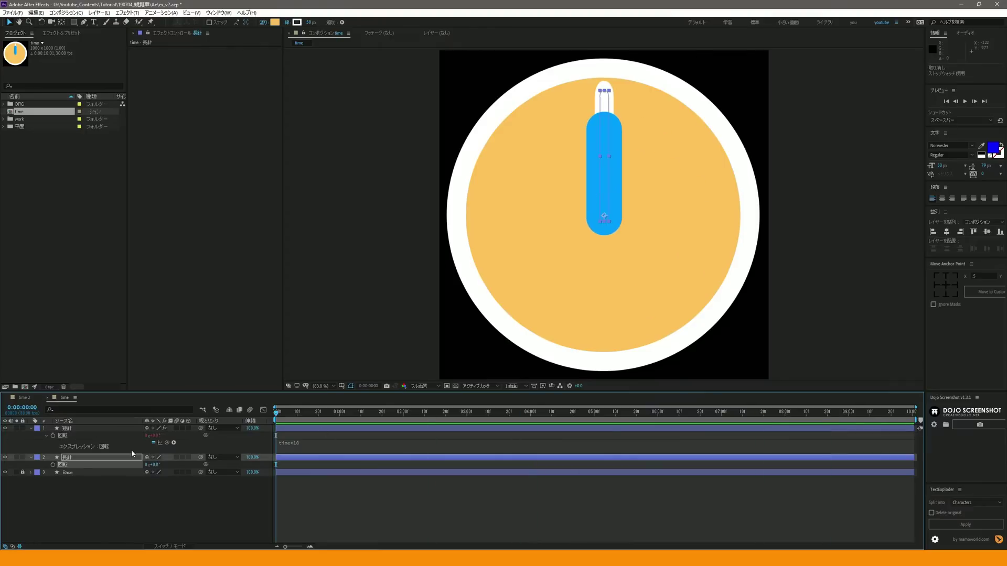
# Replay the animation and scrub to about 9 seconds to check the short hand.
pyautogui.click(161, 525)
pyautogui.press('space')
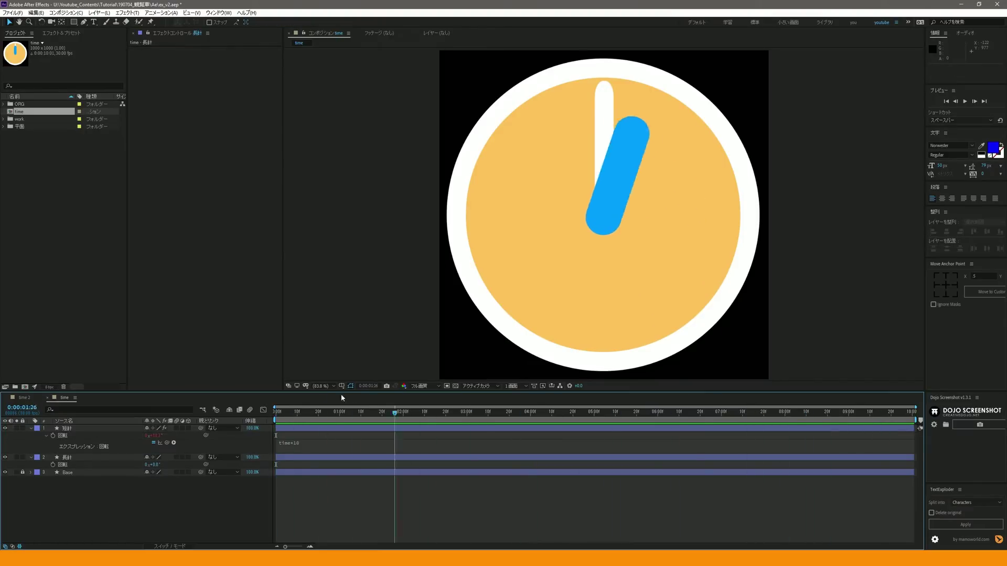
pyautogui.press('space')
pyautogui.moveTo(285, 419); pyautogui.dragTo(879, 423)
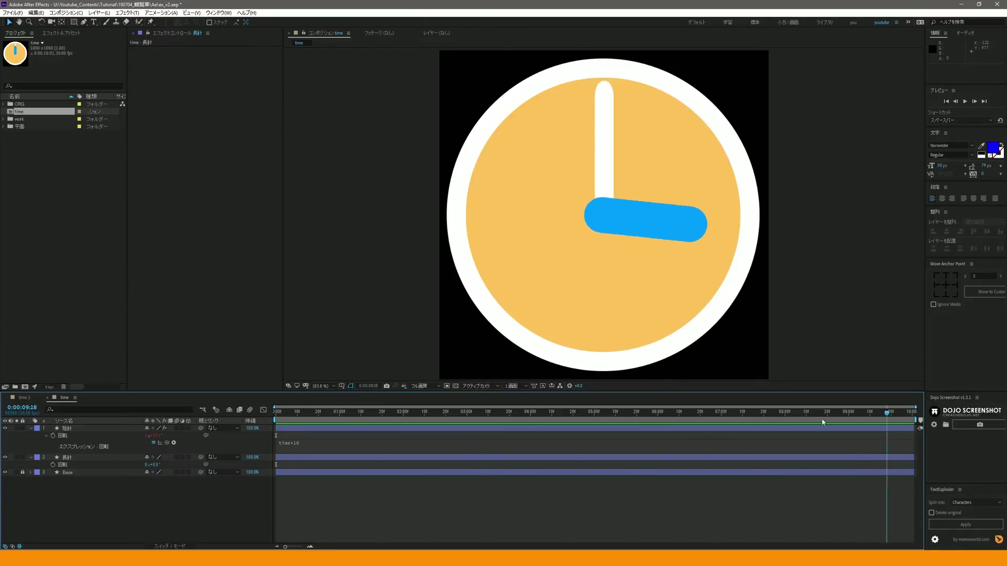
pyautogui.press('Home')
# Change the short hand's rotation expression from time*10 to time*36.
pyautogui.click(293, 445)
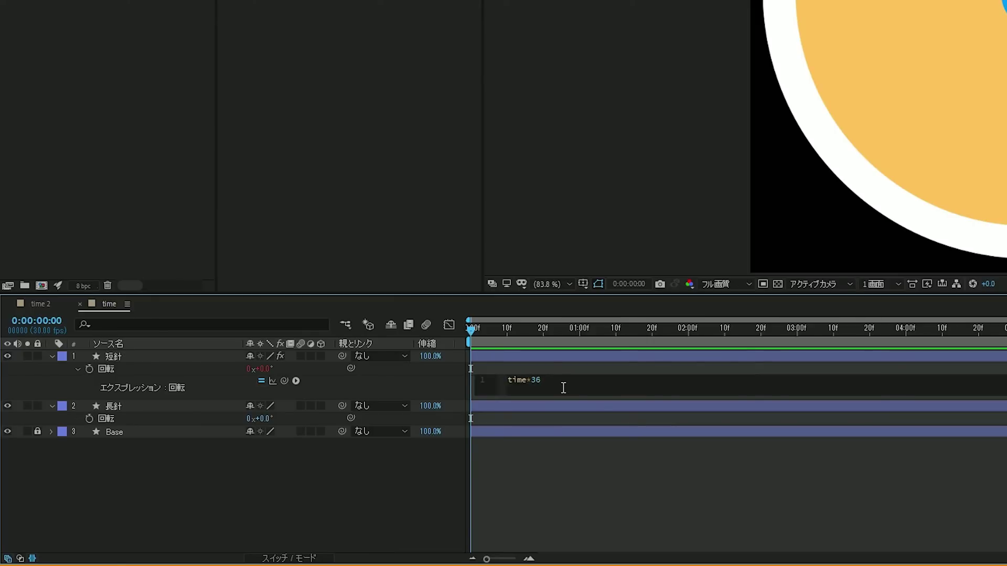
pyautogui.press('KP_Enter')
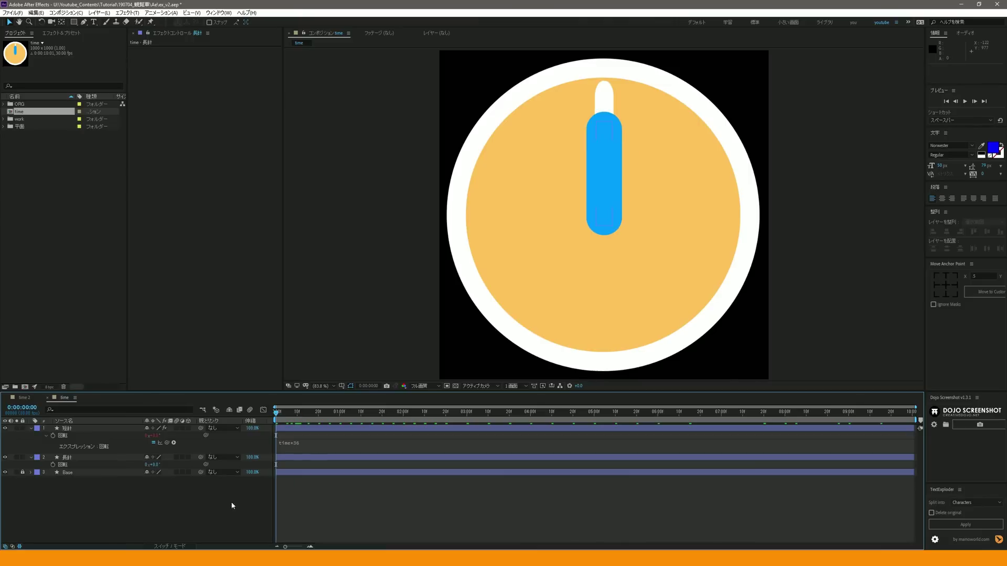
pyautogui.click(340, 417)
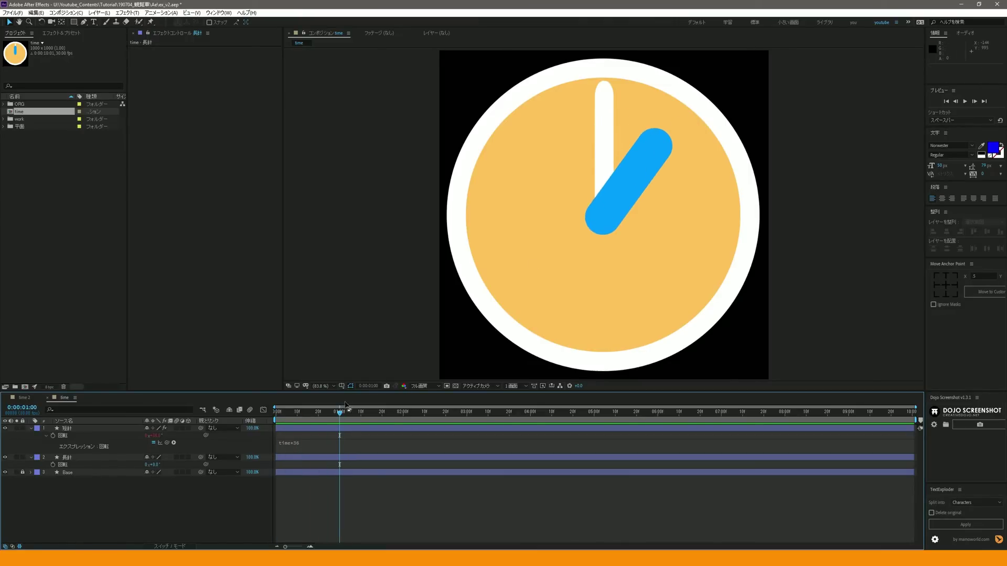
pyautogui.press('Home')
# Preview the time*36 rotation to the end, then add a Rotation expression to the long hand.
pyautogui.press('space')
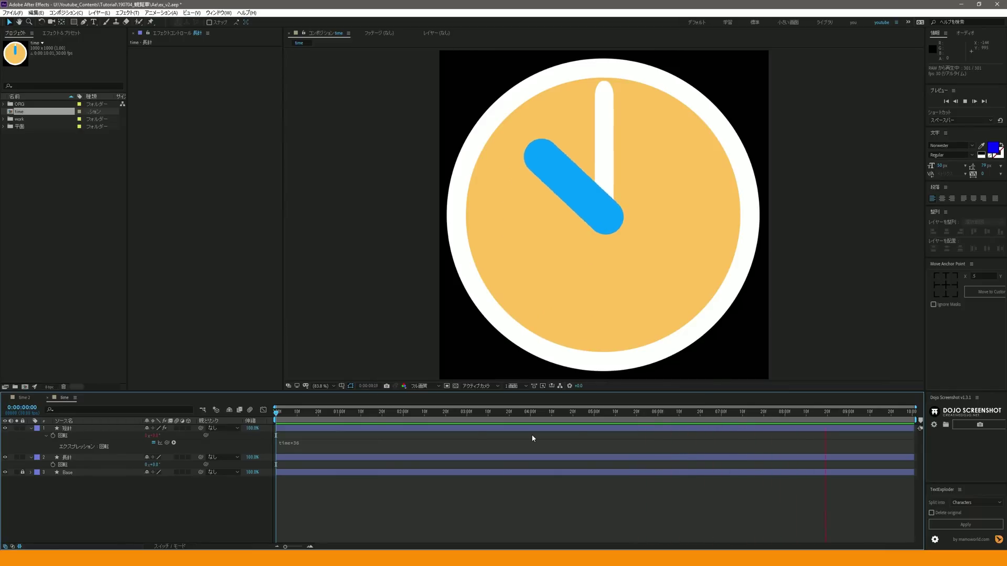
pyautogui.click(916, 412)
pyautogui.moveTo(922, 419)
pyautogui.mouseDown()
pyautogui.moveTo(883, 415)
pyautogui.moveTo(927, 417)
pyautogui.mouseUp()
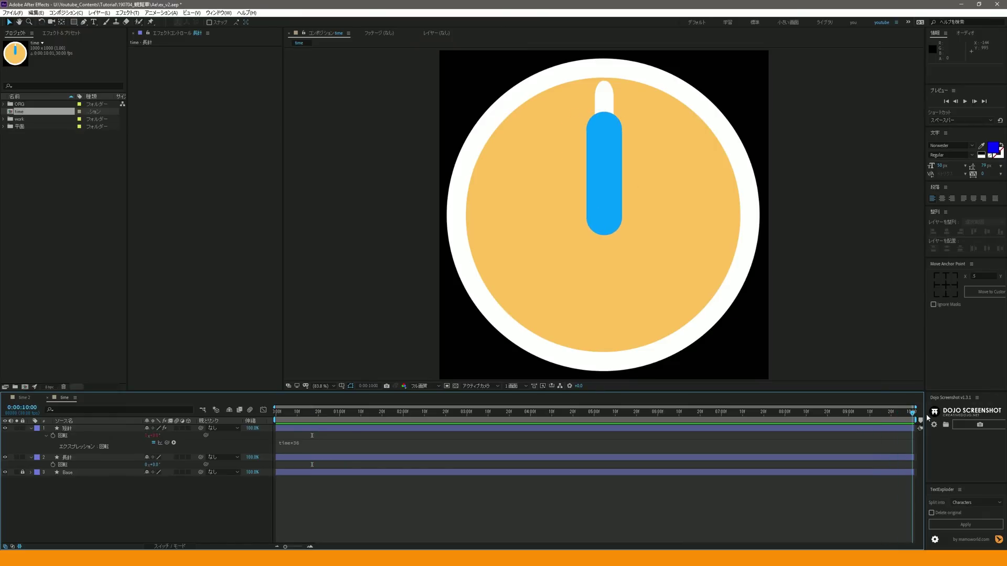
pyautogui.press('space')
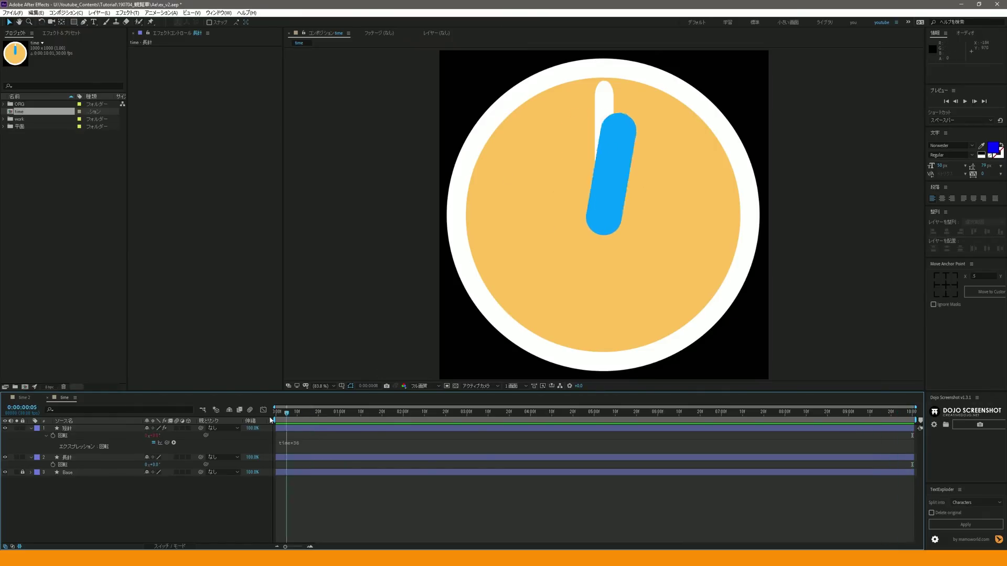
pyautogui.press('space')
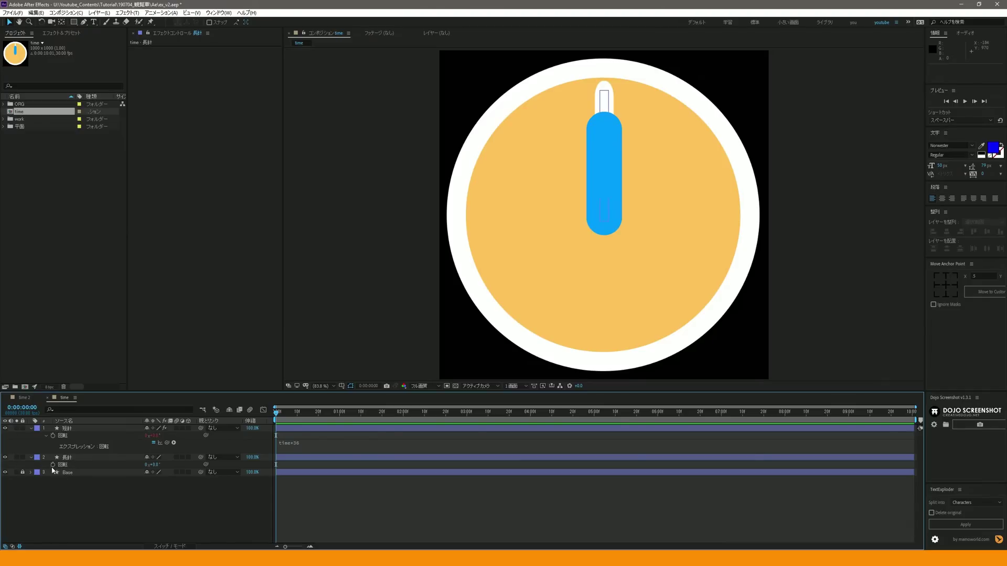
pyautogui.keyDown('alt'); pyautogui.click(53, 465); pyautogui.keyUp('alt')
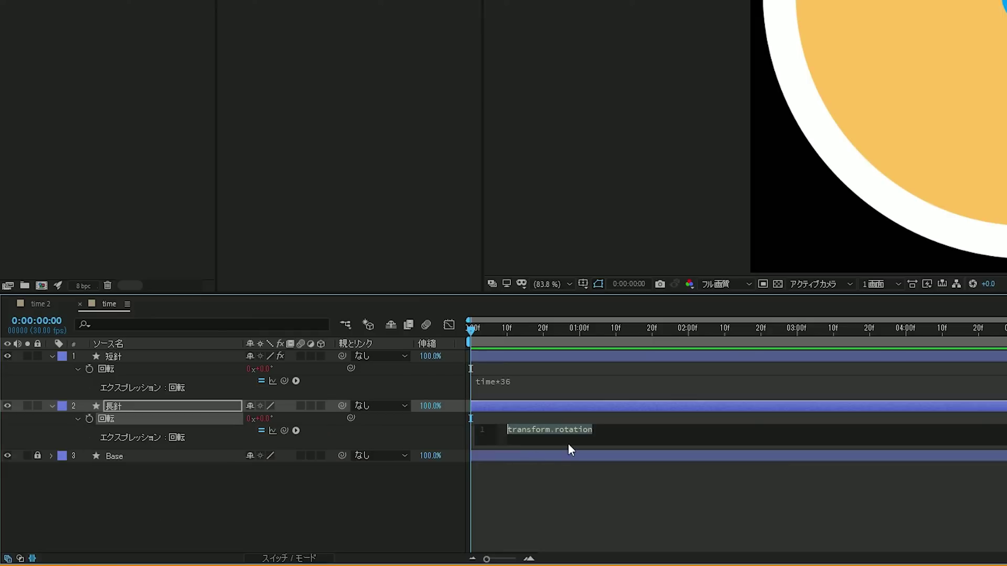
# Enter time*360 as the long hand's Rotation expression and preview both hands turning.
pyautogui.write('time')
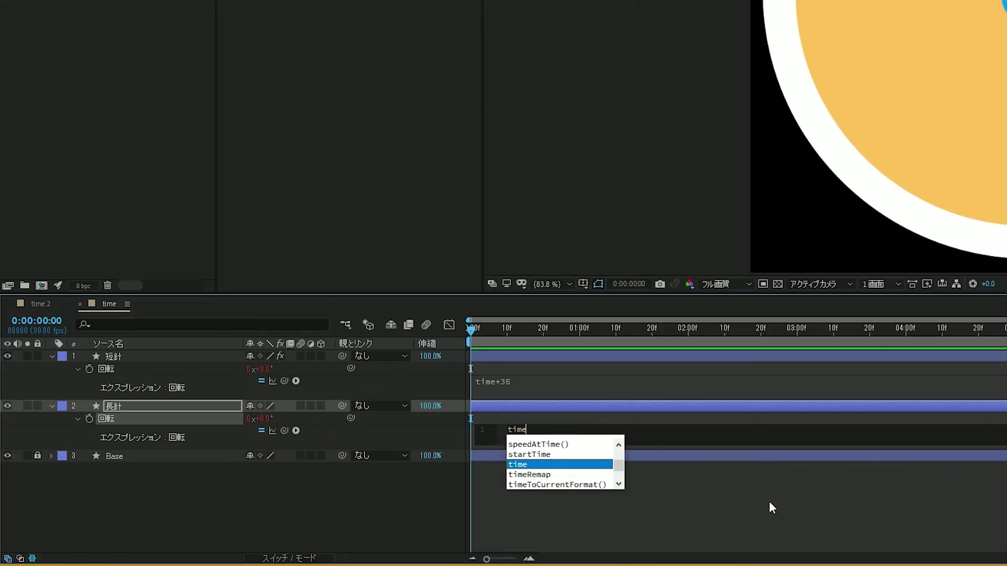
pyautogui.write('*')
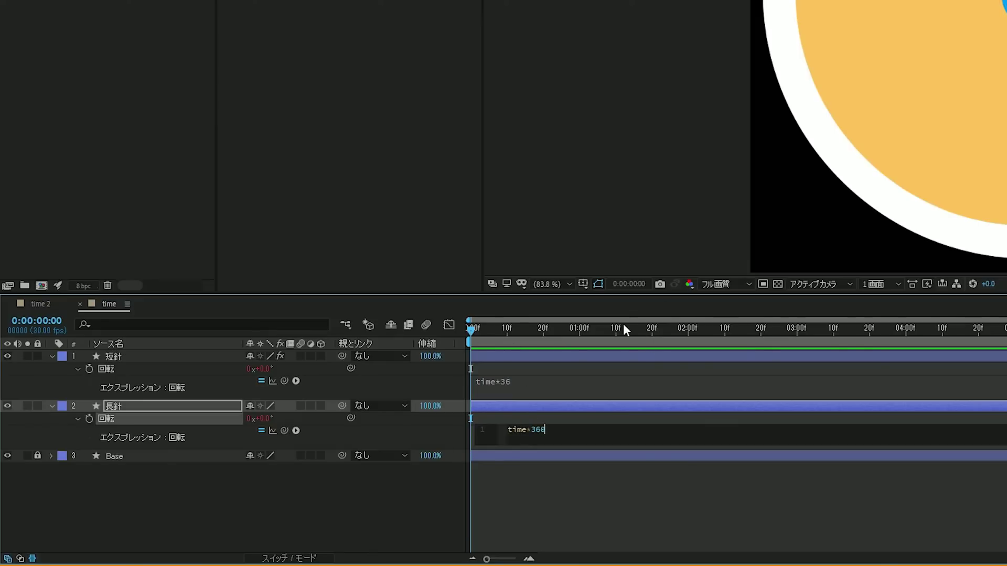
pyautogui.moveTo(638, 334); pyautogui.dragTo(338, 421)
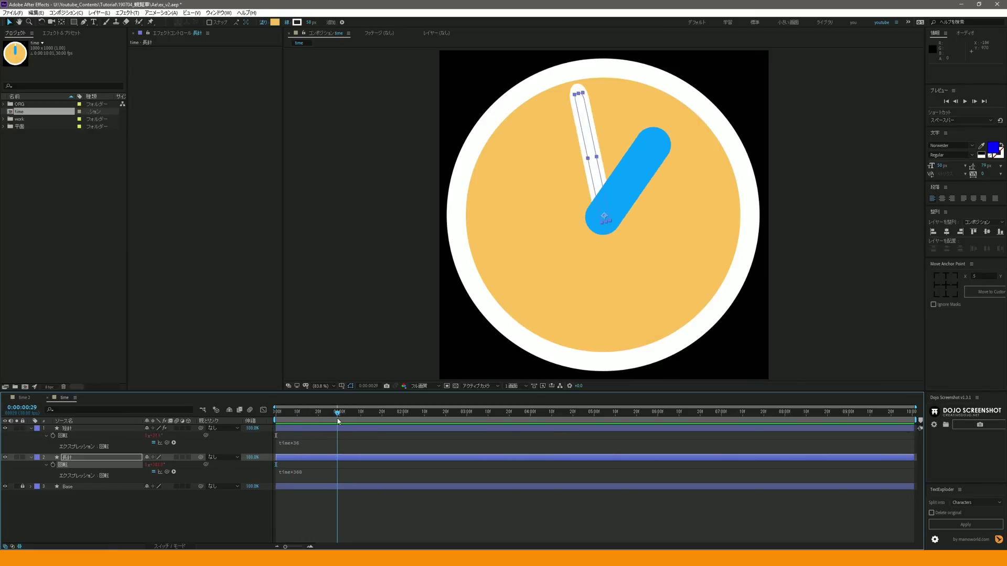
pyautogui.moveTo(339, 421); pyautogui.dragTo(243, 531)
pyautogui.press('space')
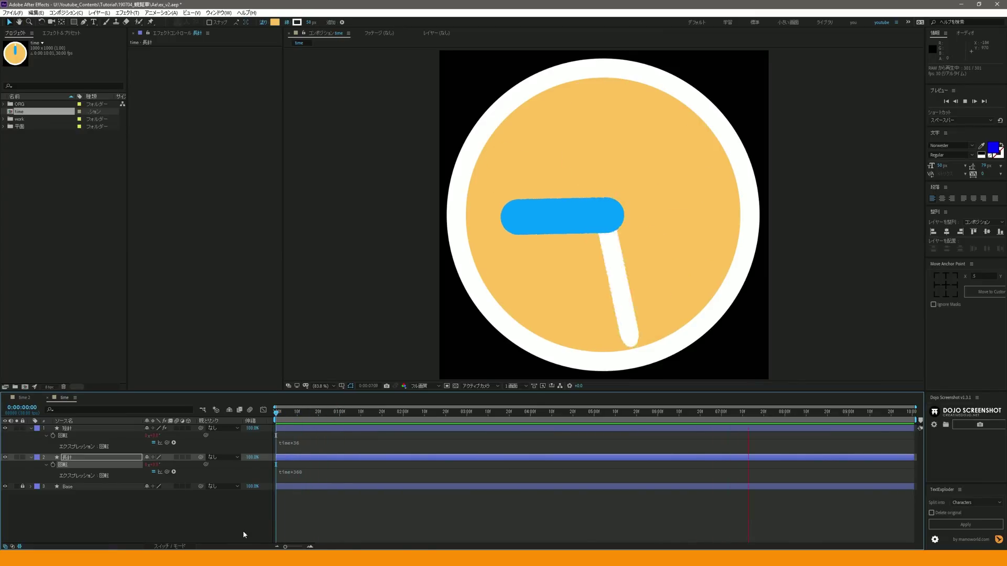
pyautogui.press('space')
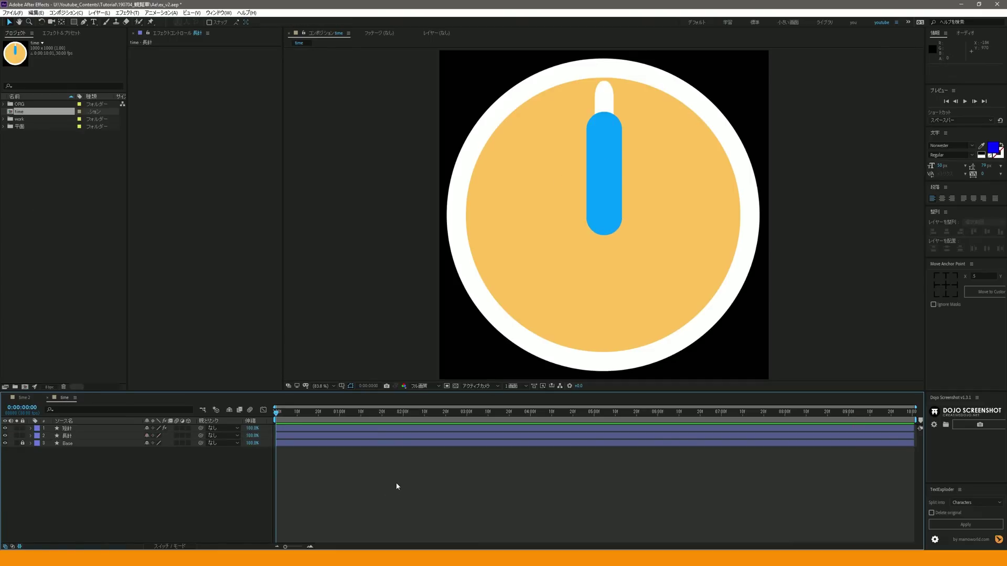
# Set the 'time' composition's duration to 0:10:00:01 in Composition Settings.
pyautogui.rightClick(54, 112)
pyautogui.click(78, 120)
pyautogui.click(385, 288)
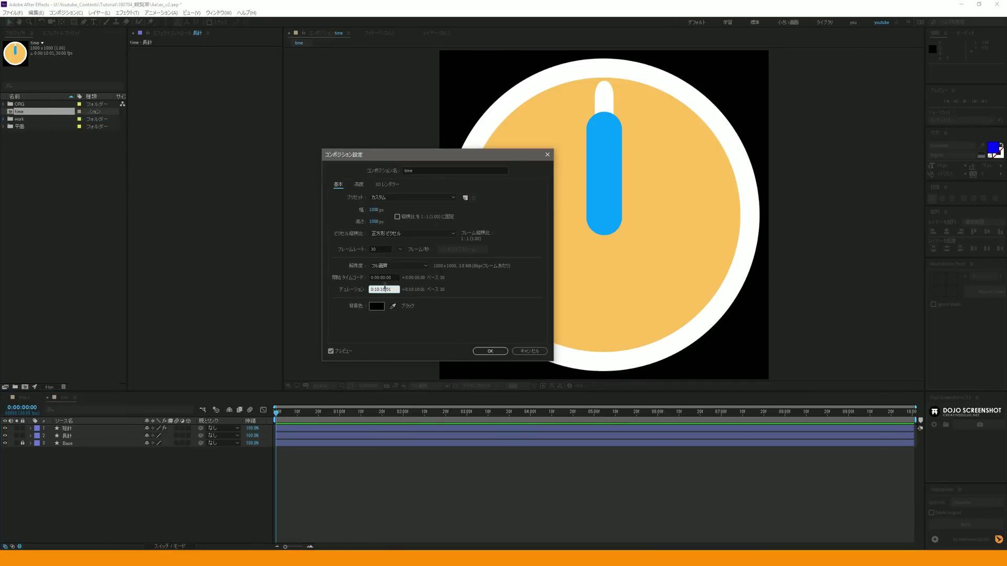
pyautogui.click(490, 350)
# Unlock the Base clock face layer and extend its out point to the composition's end.
pyautogui.hotkey('ctrl', 'a')
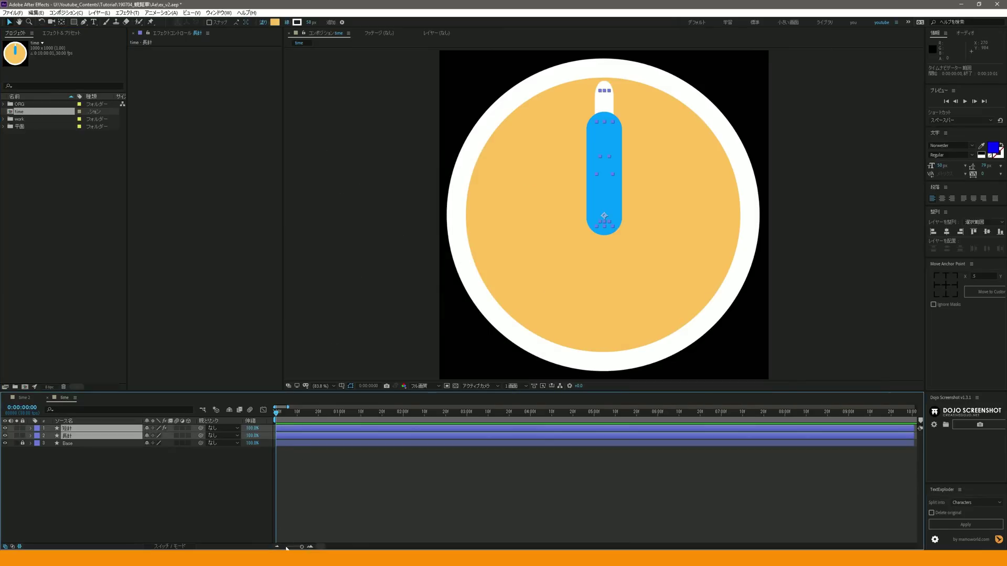
pyautogui.moveTo(298, 547); pyautogui.dragTo(285, 547)
pyautogui.click(22, 443)
pyautogui.click(67, 443)
pyautogui.moveTo(286, 443); pyautogui.dragTo(916, 443)
# Preview the lengthened animation, checking the clock about 1.5 minutes in.
pyautogui.press('space')
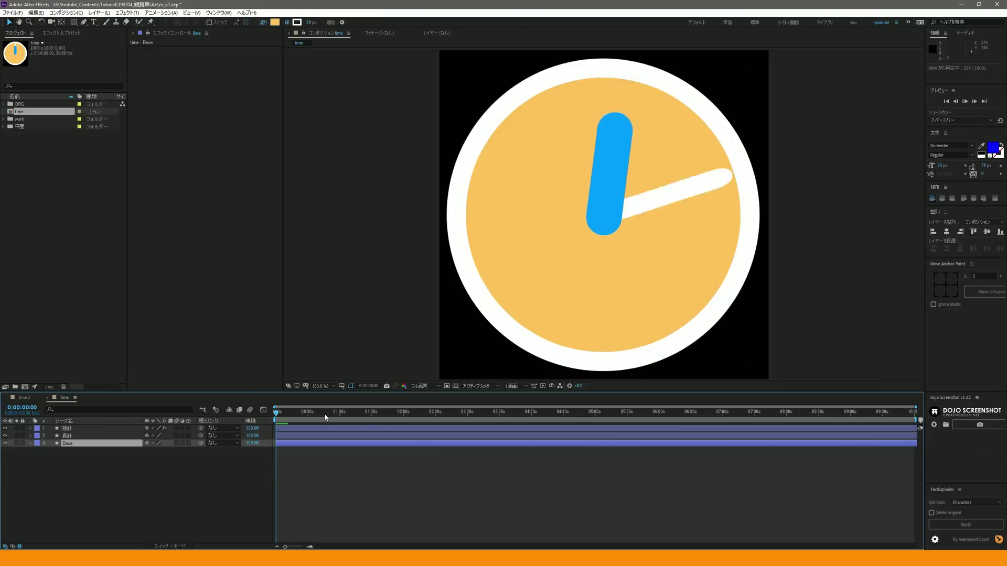
pyautogui.press('space')
pyautogui.click(377, 413)
pyautogui.press('space')
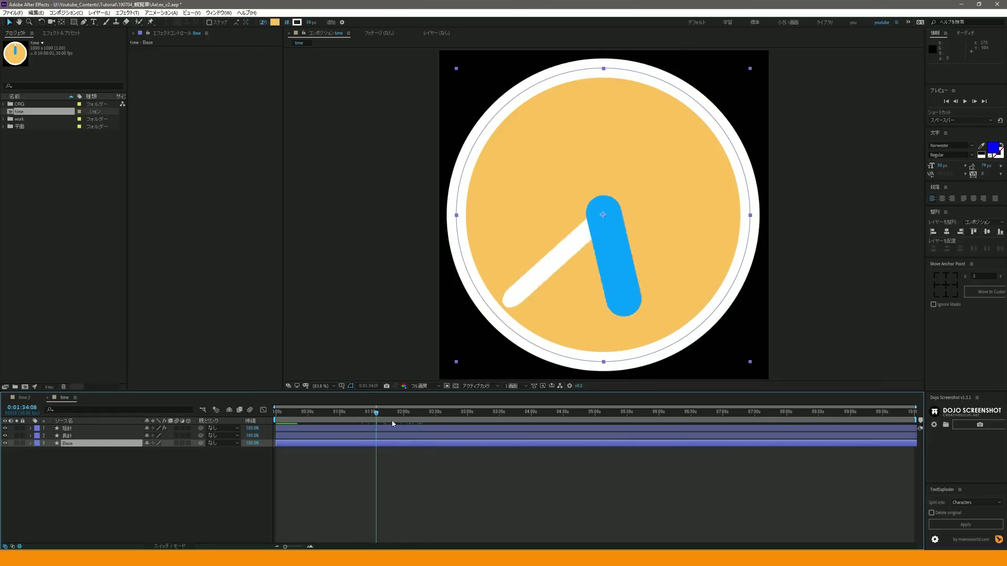